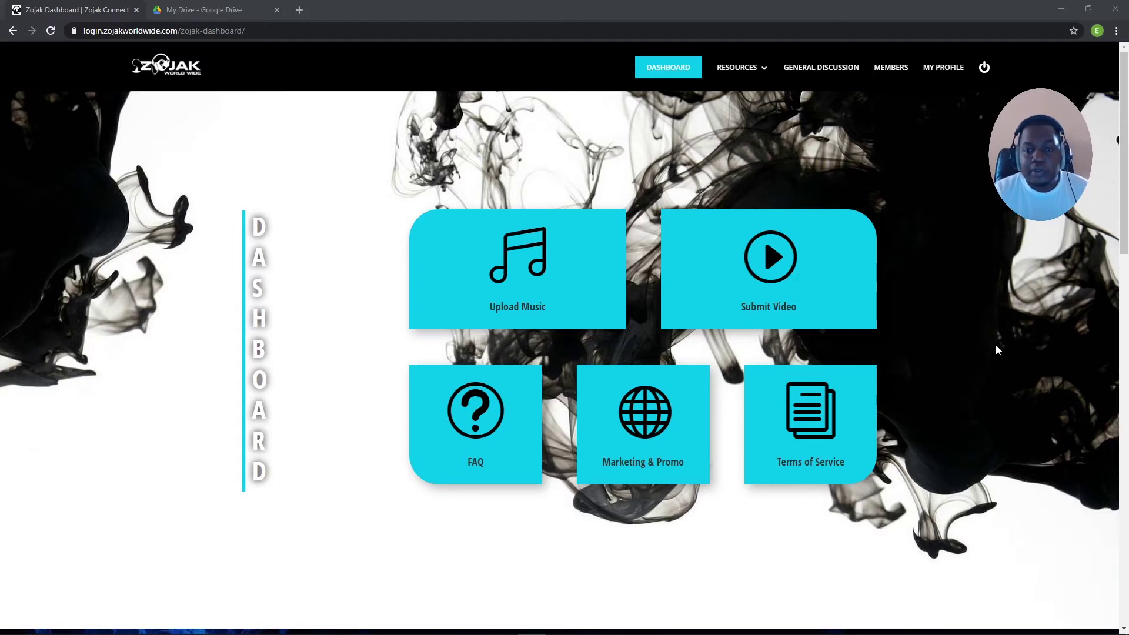
Step: Open the video submission form and enter the artist's name
click(722, 263)
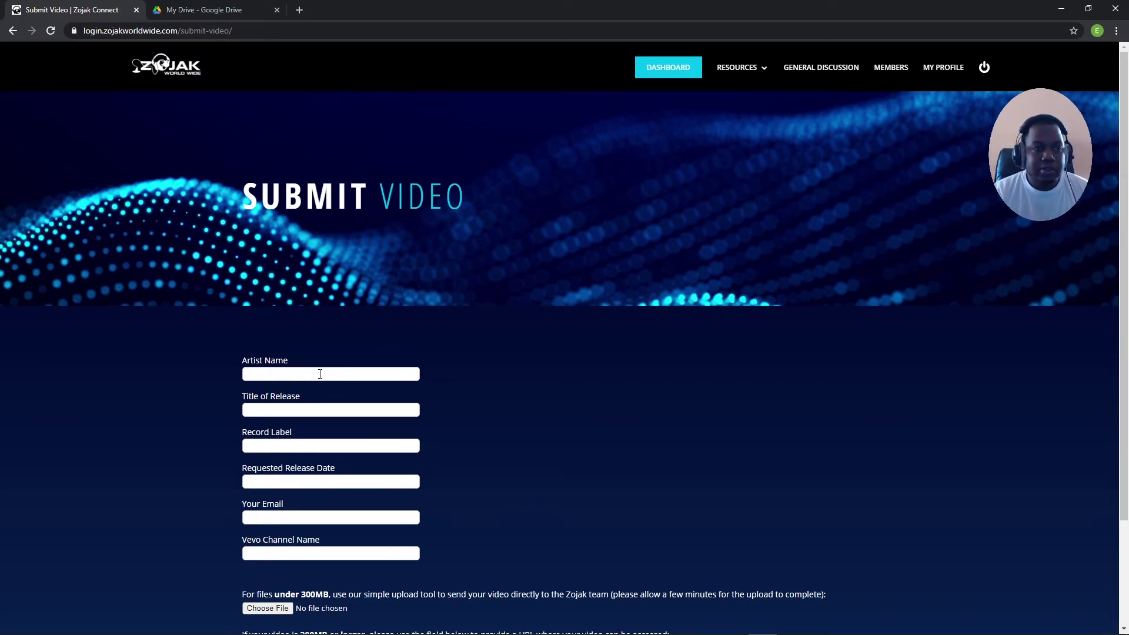
click(320, 374)
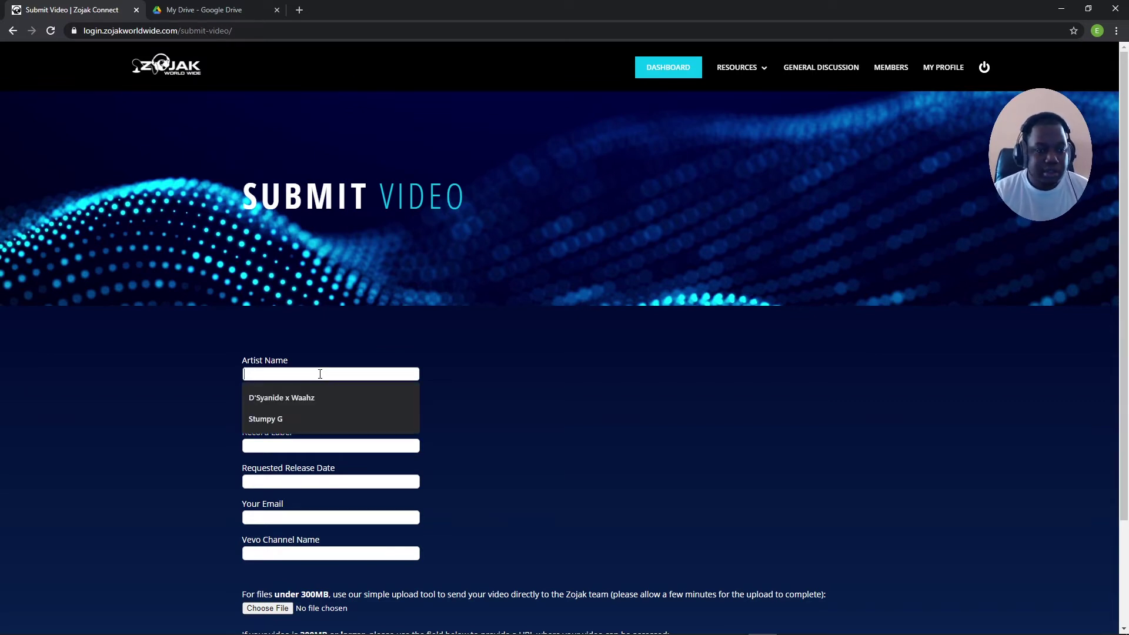
click(320, 374)
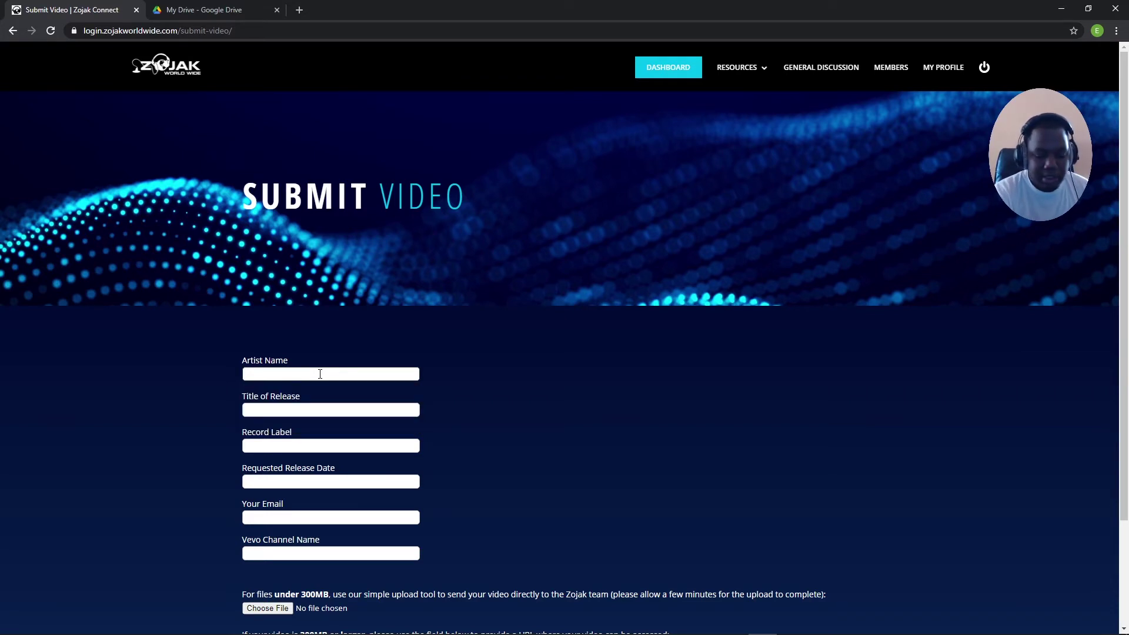
text(Chrissylia)
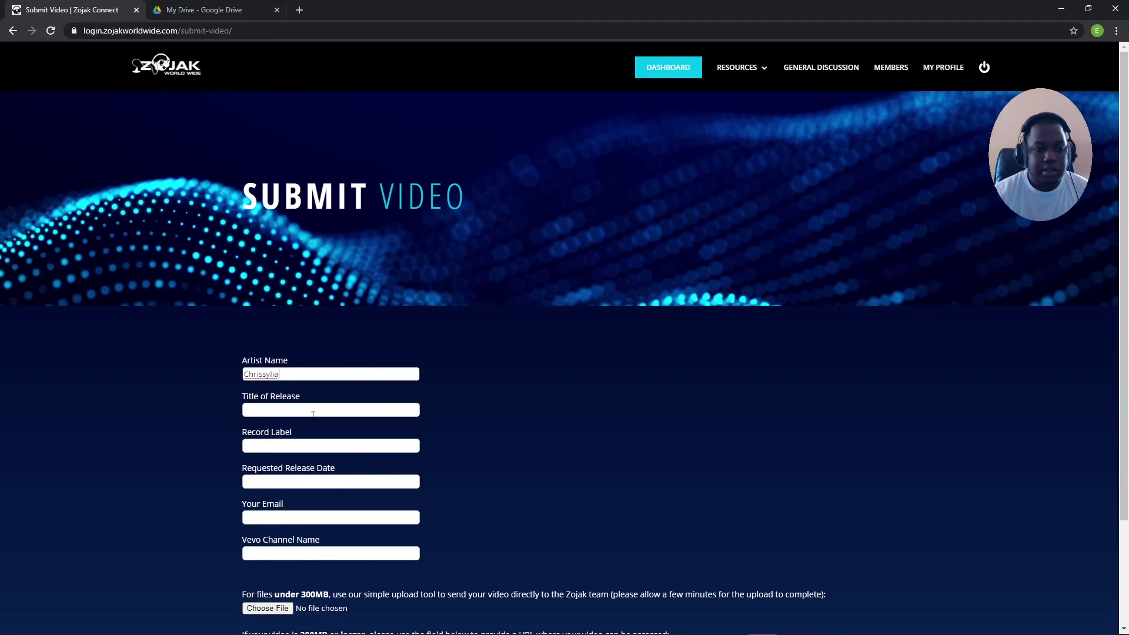
Step: Set the title of release to "Baddess Girl" and the record label to Eldoh Rado Productions
click(316, 410)
text(Baddes)
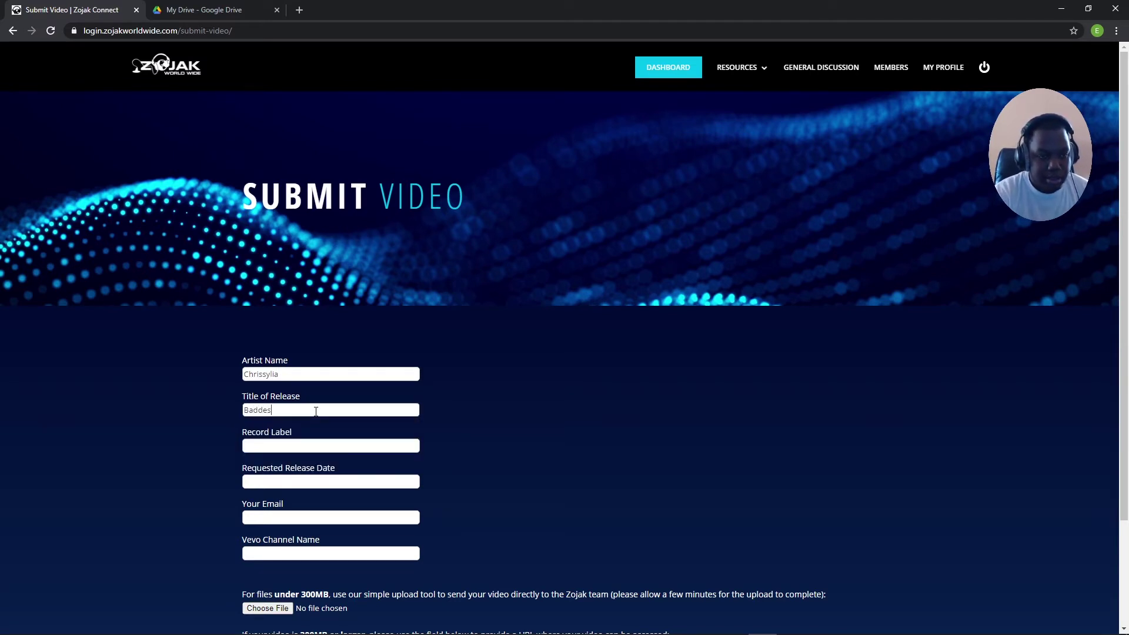
text(s )
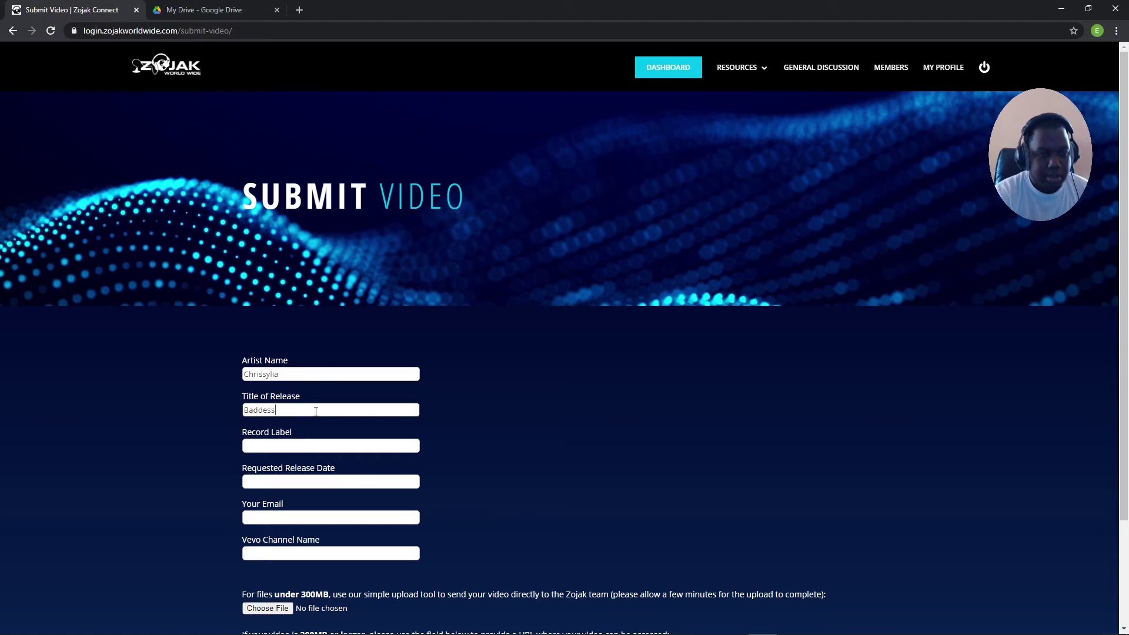
text(Gi)
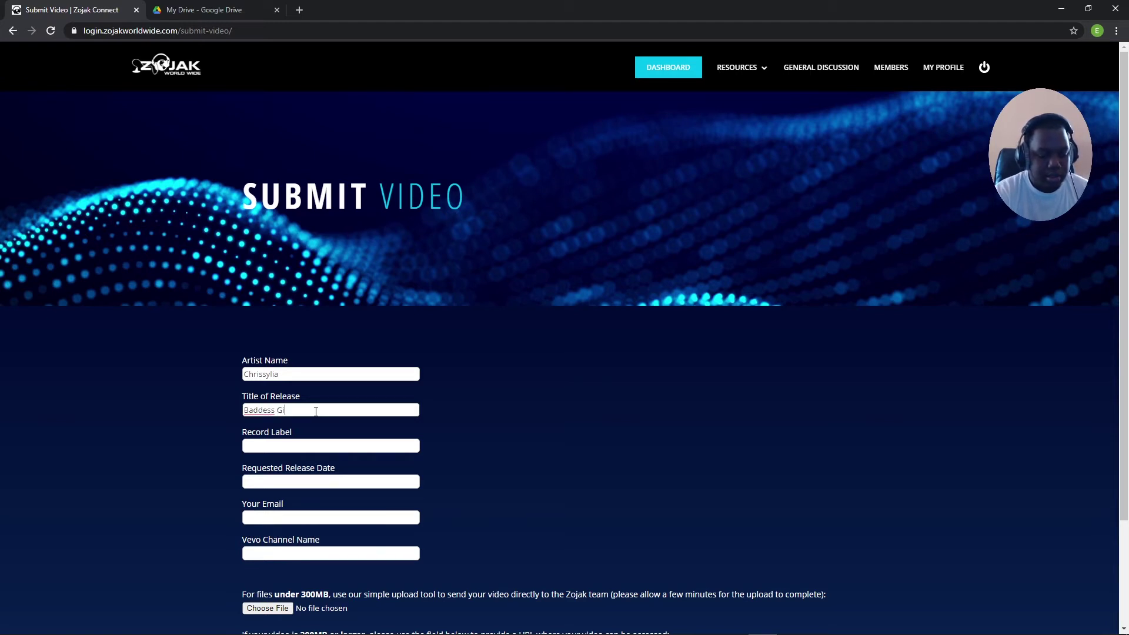
text(rl)
click(304, 445)
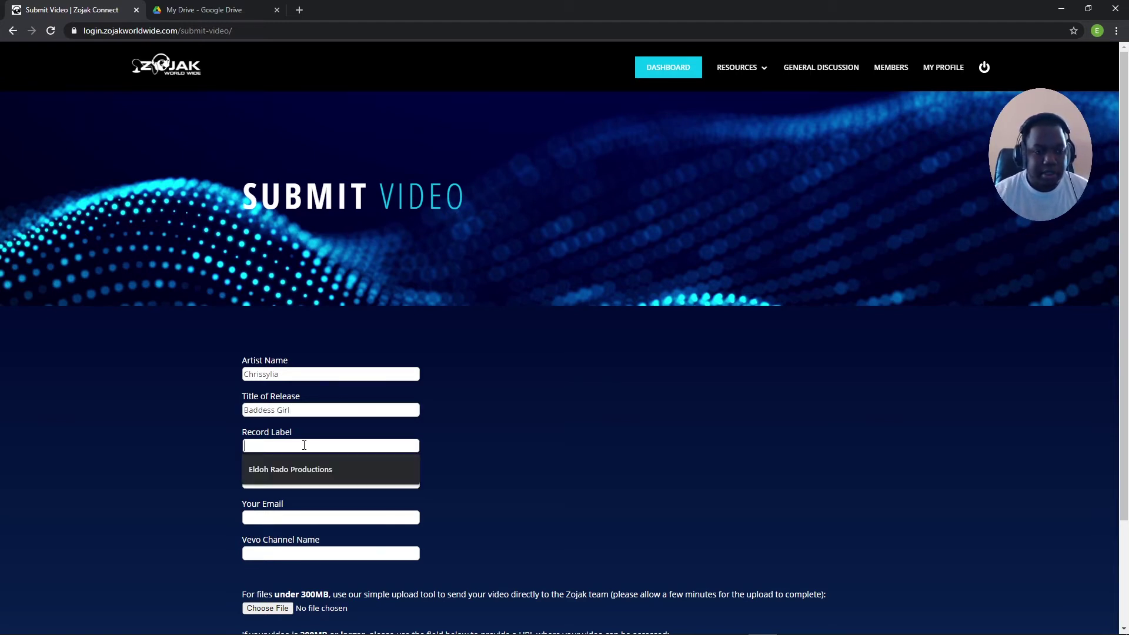
click(302, 468)
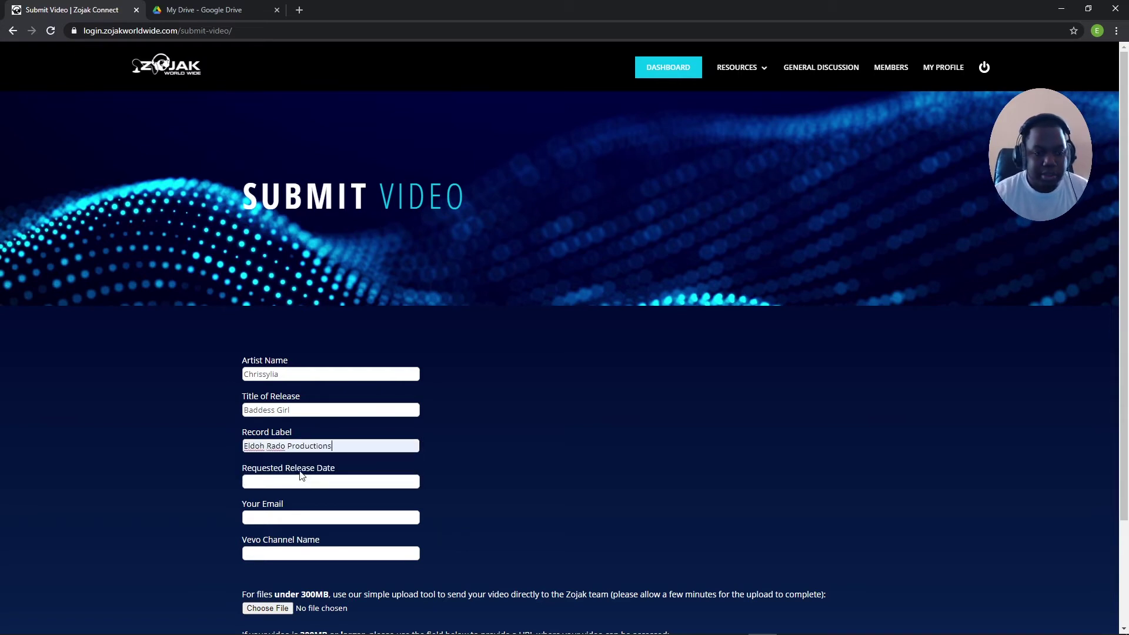
Step: Set the requested release date to 02/26/2021 and fill in the submitter's saved email address
click(299, 481)
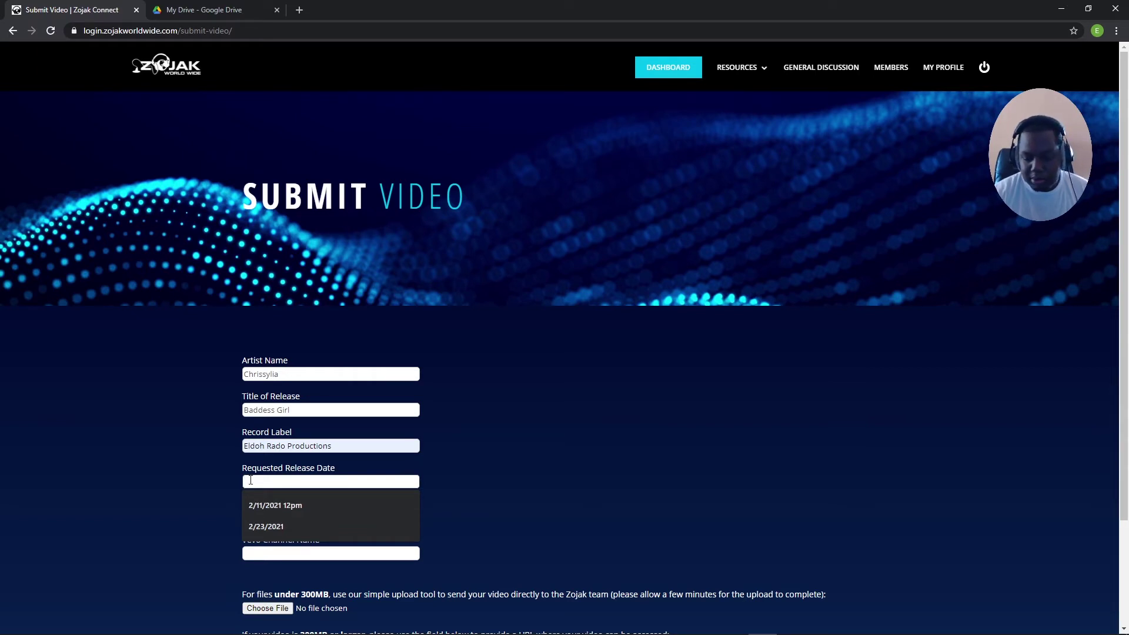
text(01)
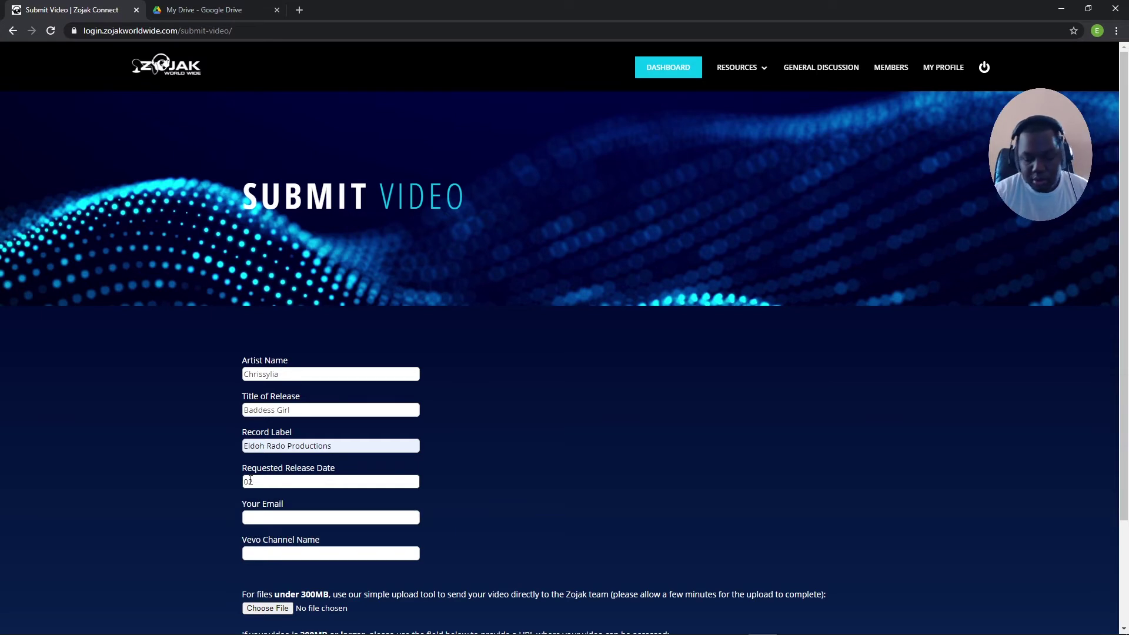
text(/)
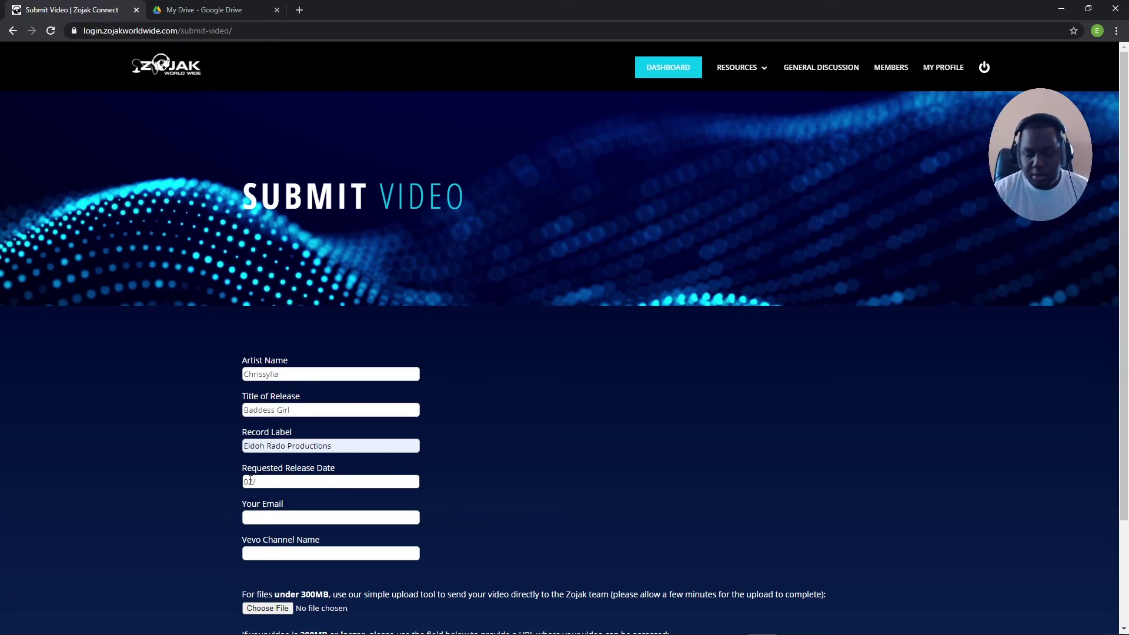
text(26)
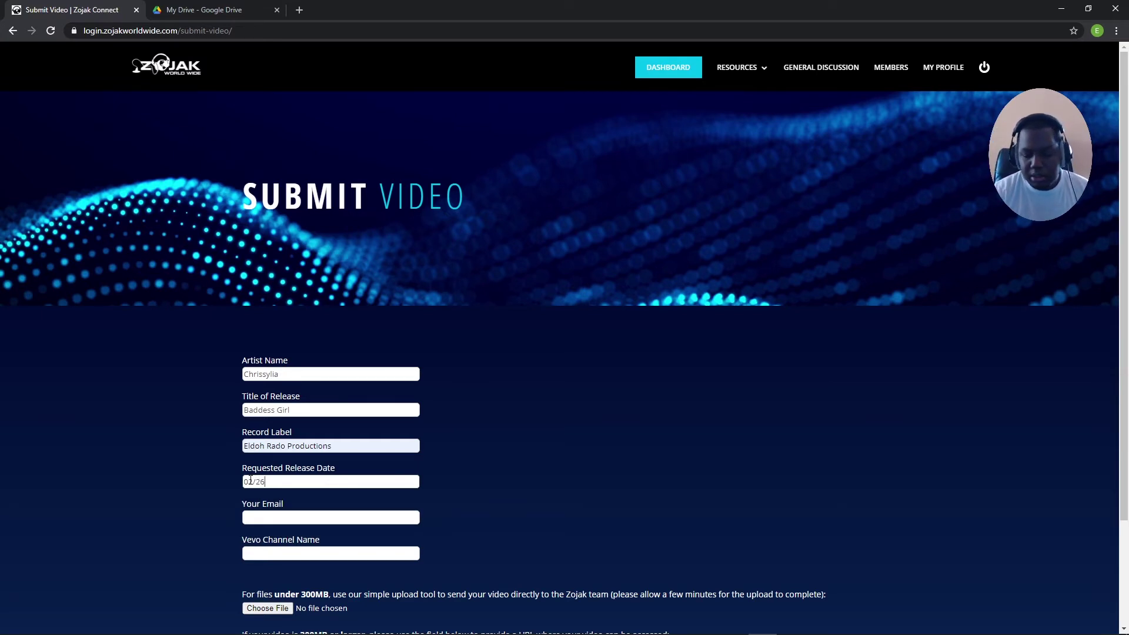
text(/2021)
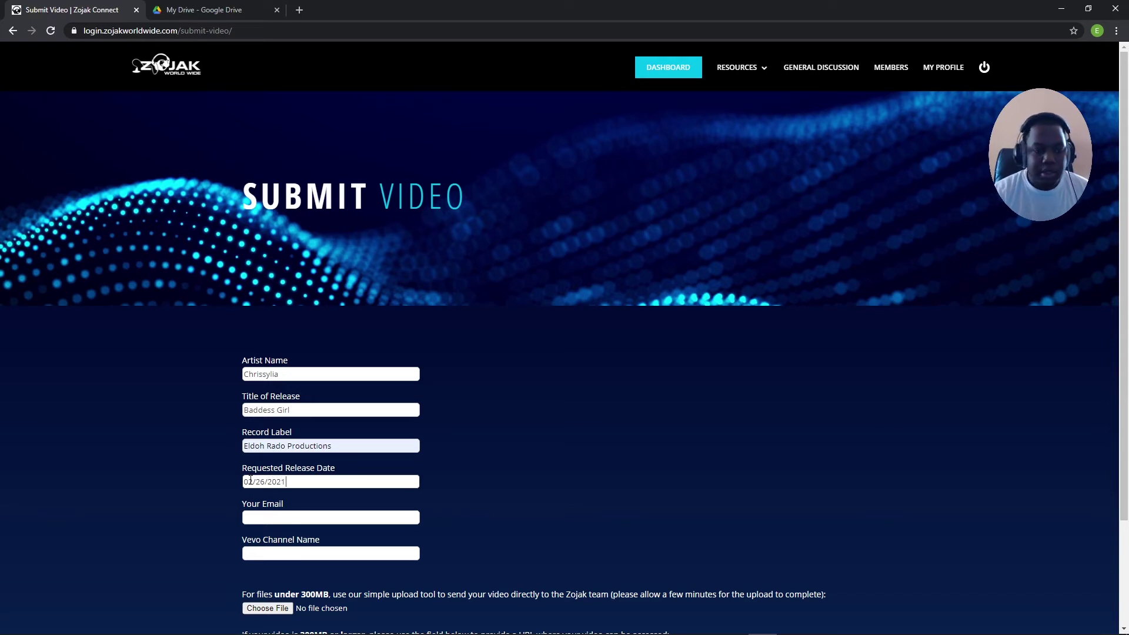
click(295, 518)
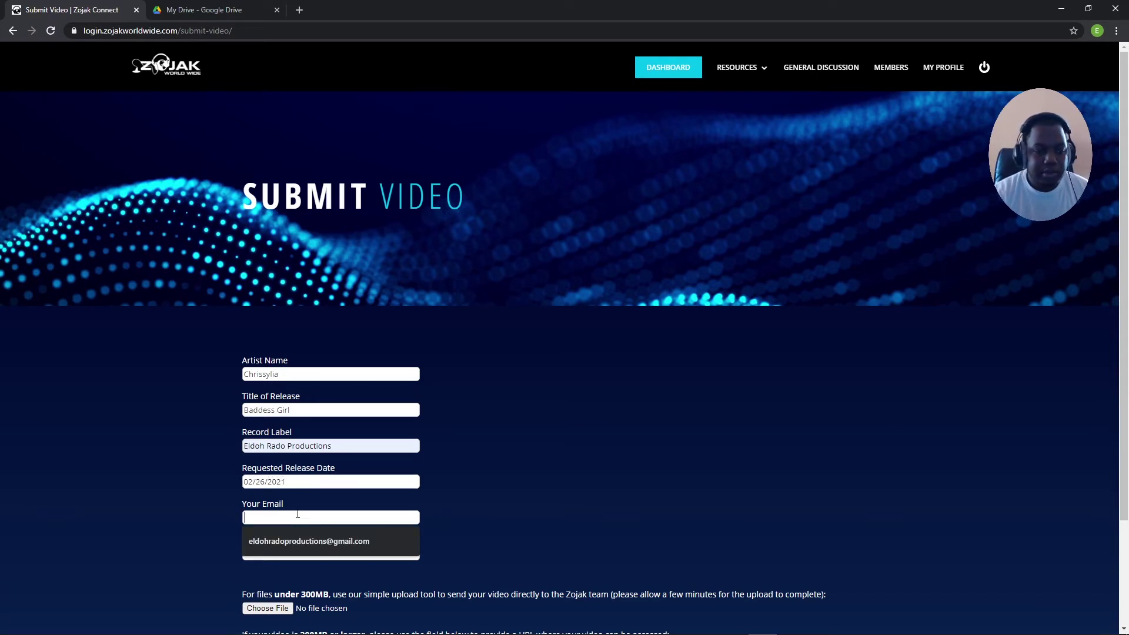
click(294, 540)
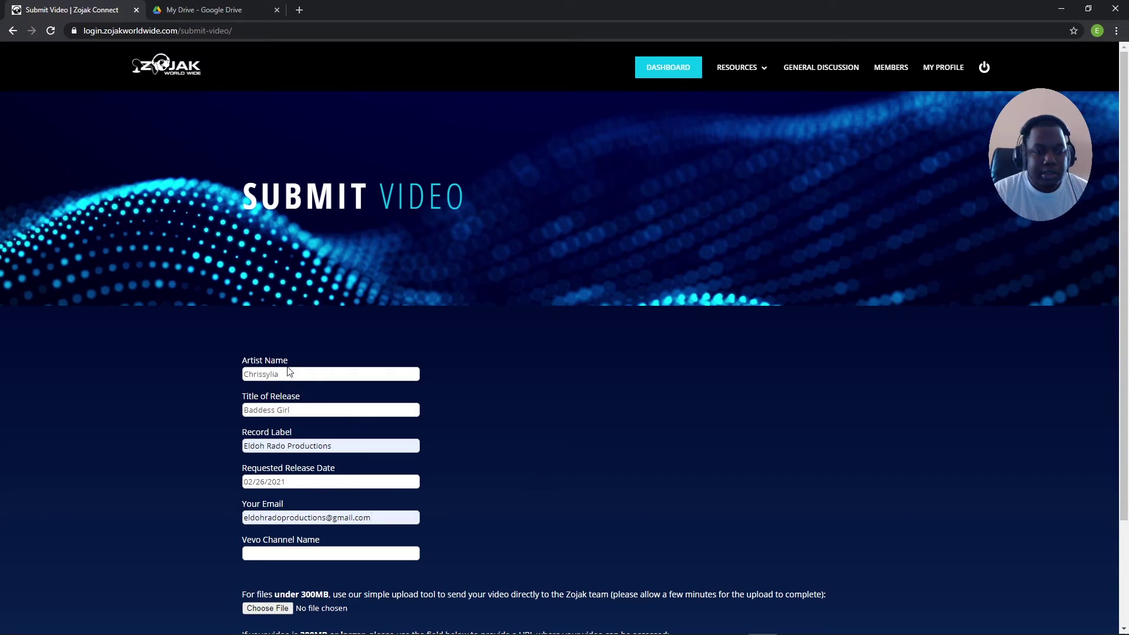
Step: Fill in the Vevo channel name by copying the artist name and adding "VEVO" directly after it
drag(285, 374, 215, 377)
right_click(267, 374)
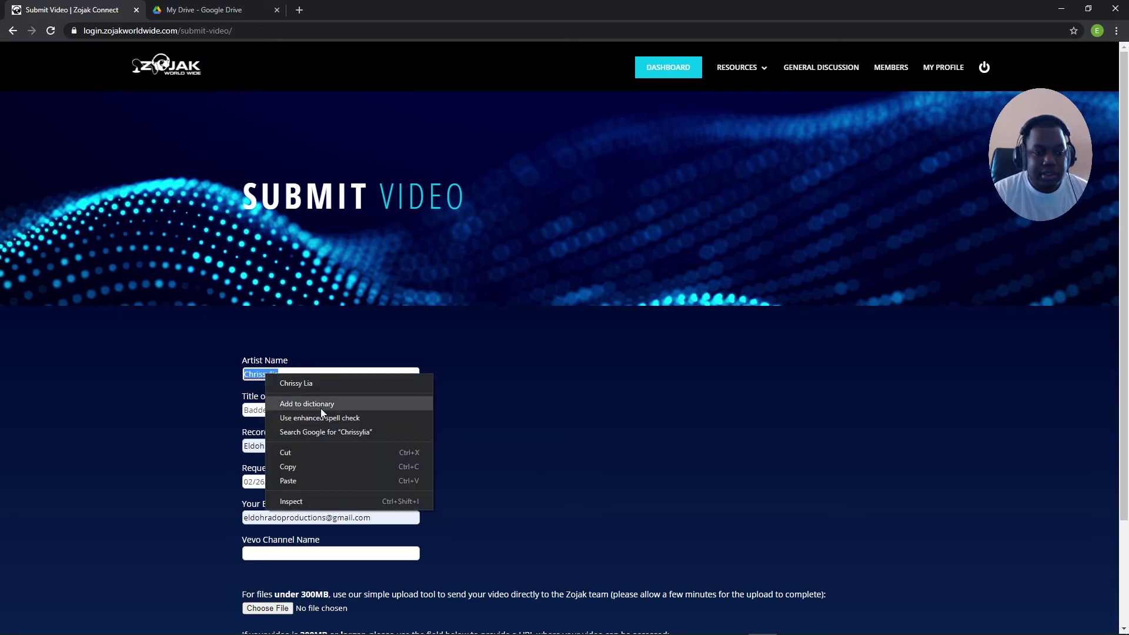
click(301, 466)
click(282, 553)
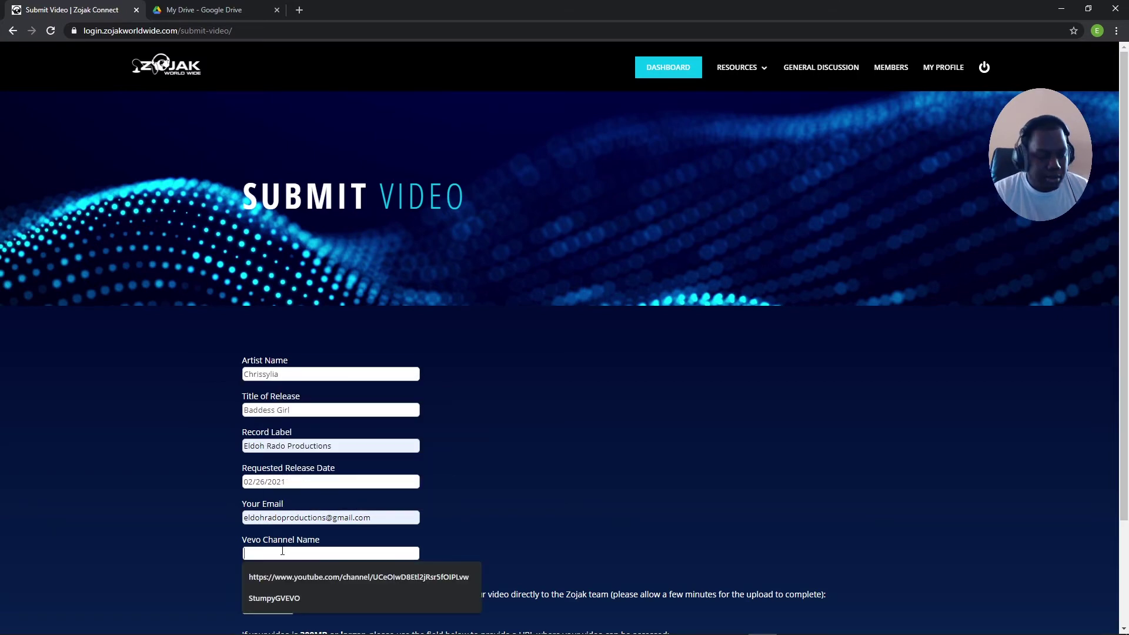
key(ctrl+v)
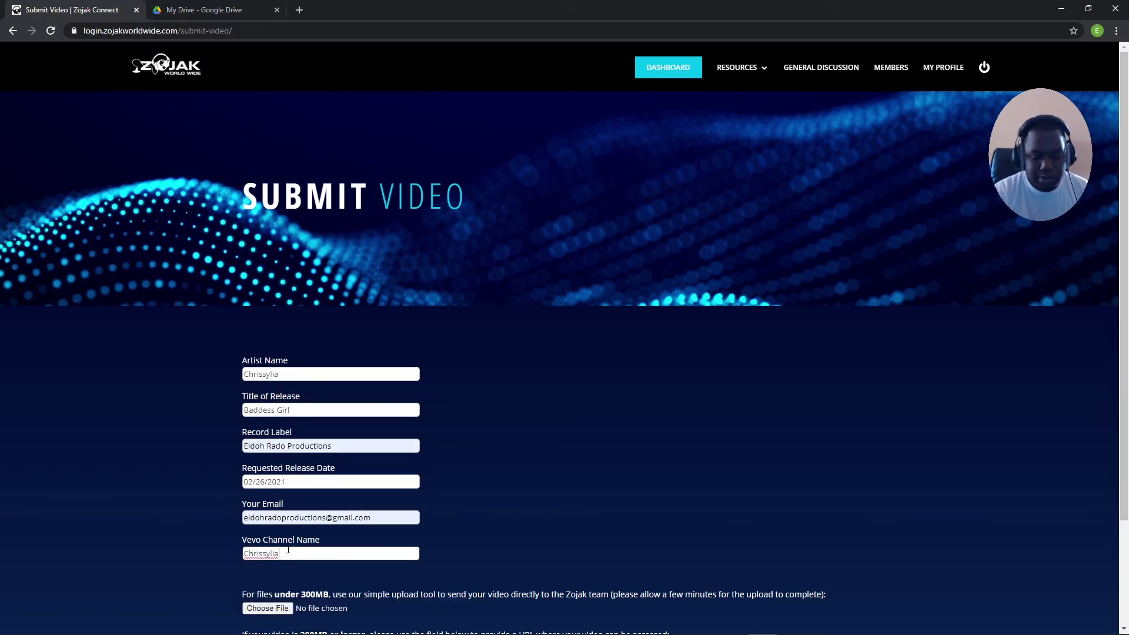
text(VEVO)
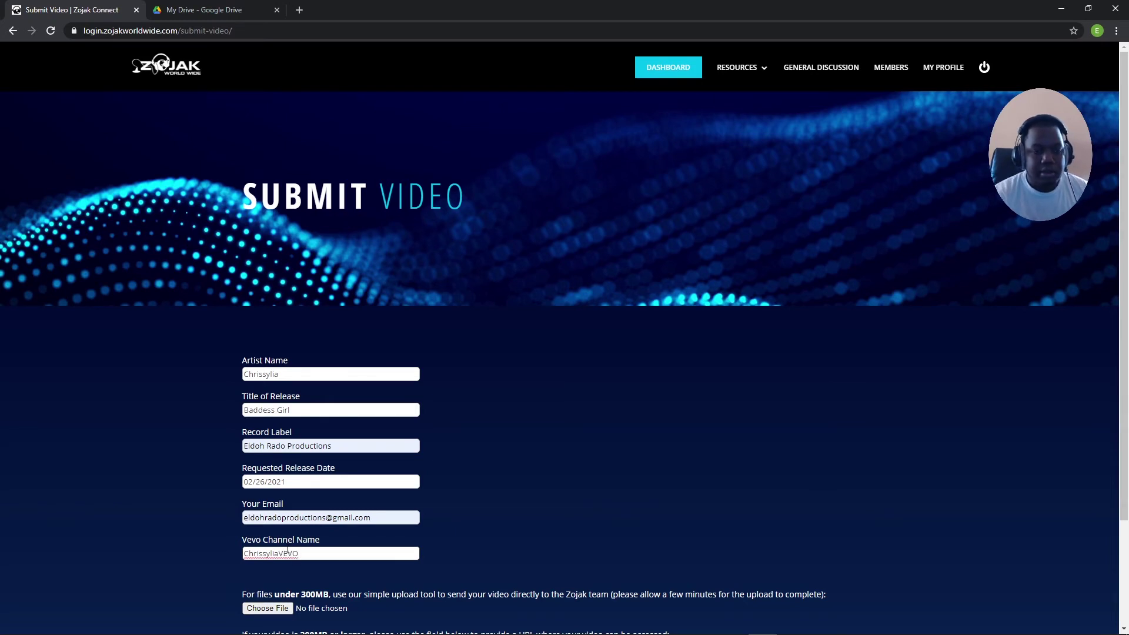
Step: Switch to Google Drive and copy the sharing link of the Baddest Girl MP4 video
scroll(525, 498, down, 2)
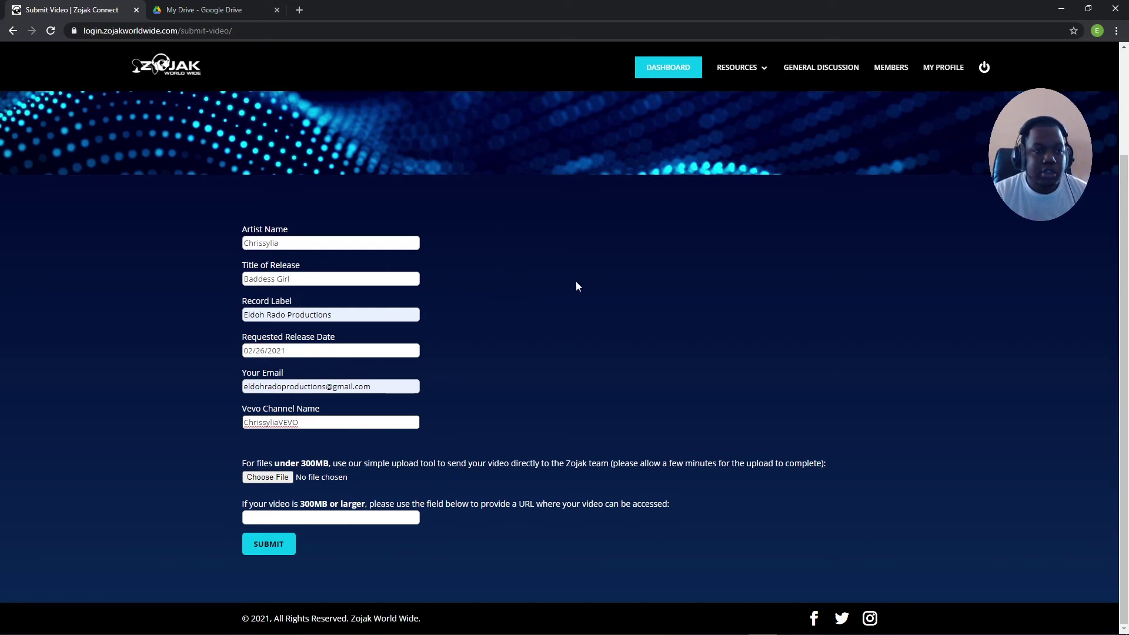
click(221, 10)
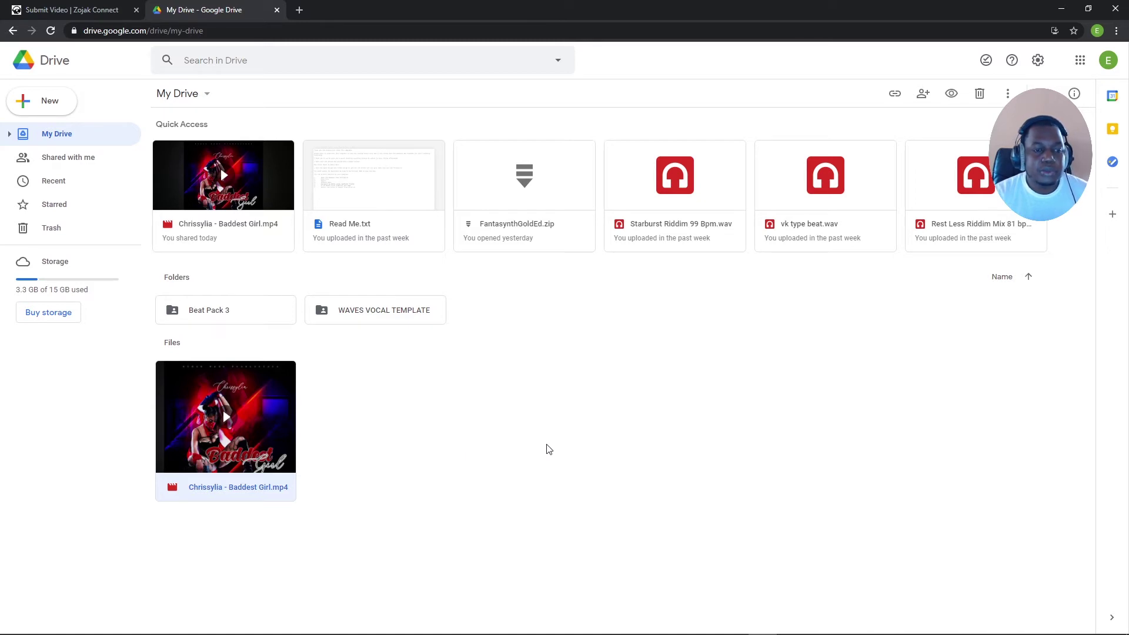
right_click(262, 441)
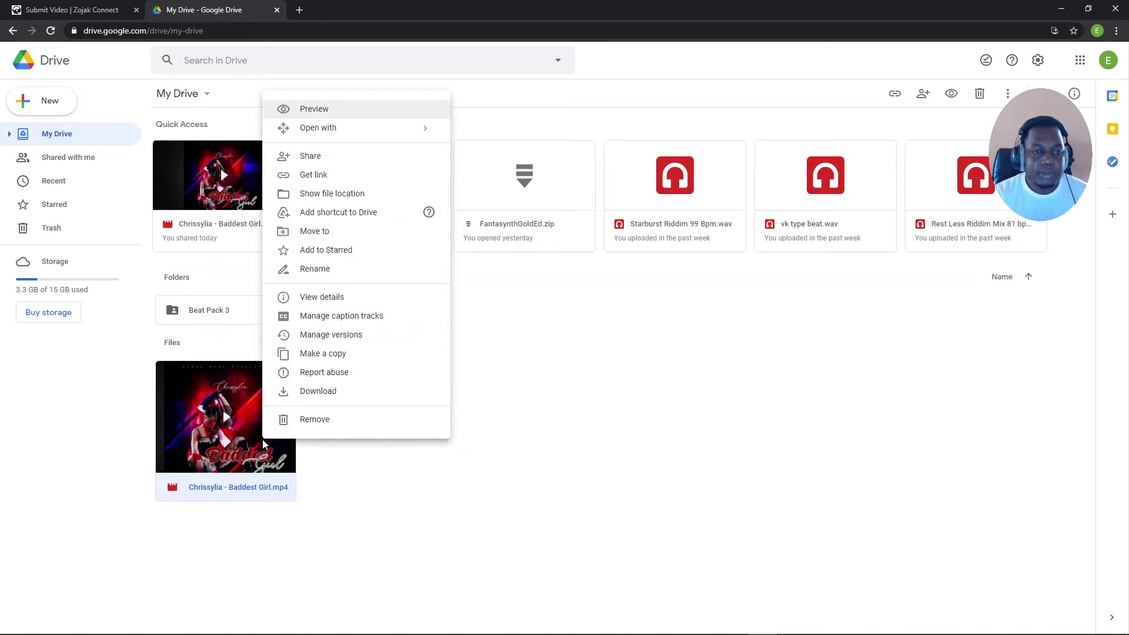
click(333, 175)
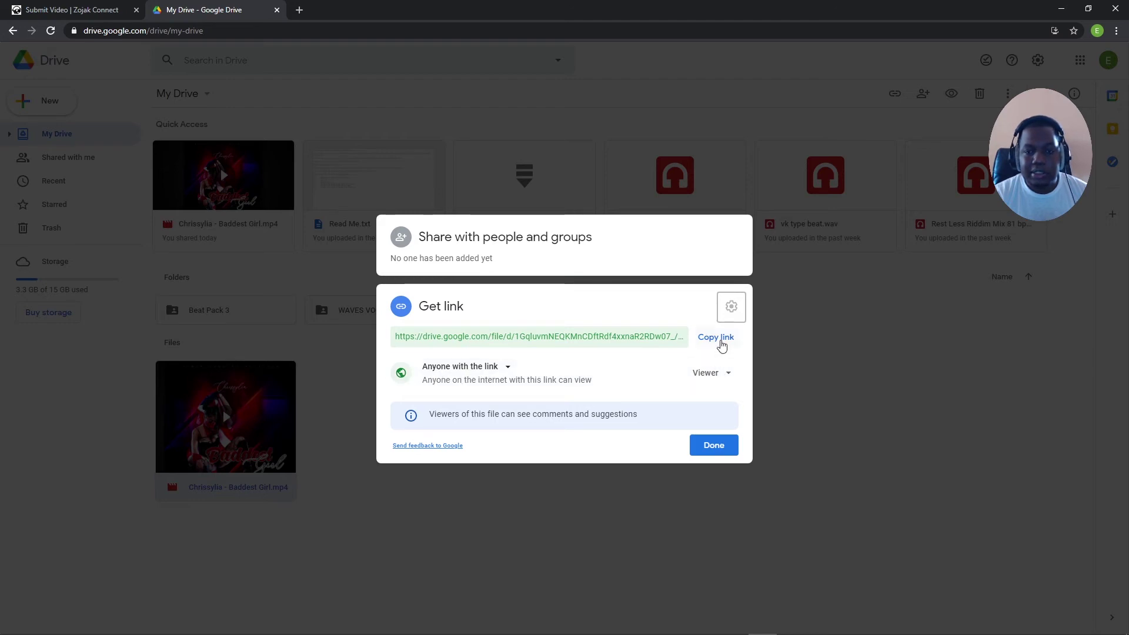
click(722, 346)
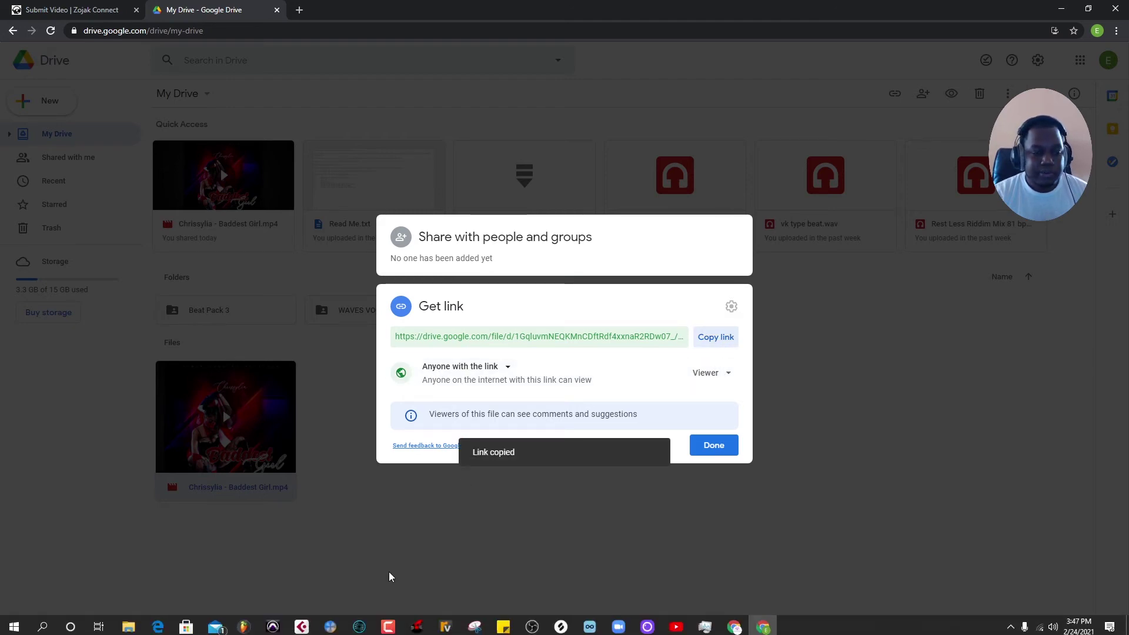
Step: Open the copied Drive link in Microsoft Edge to check public access to the video, then return to Chrome
click(157, 626)
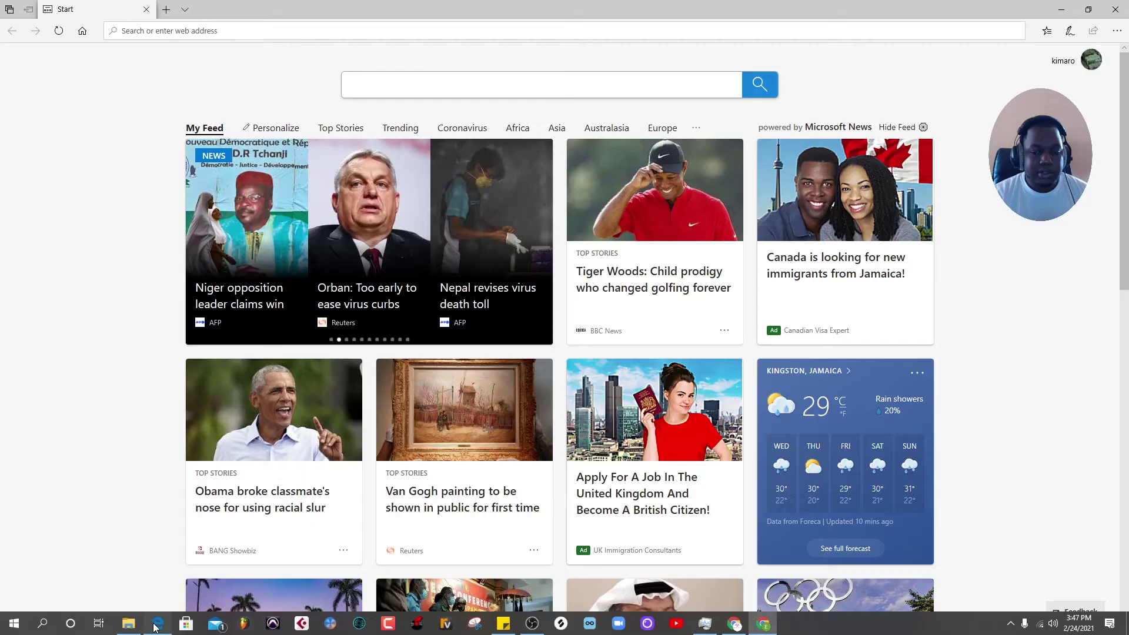
click(285, 30)
key(ctrl+v)
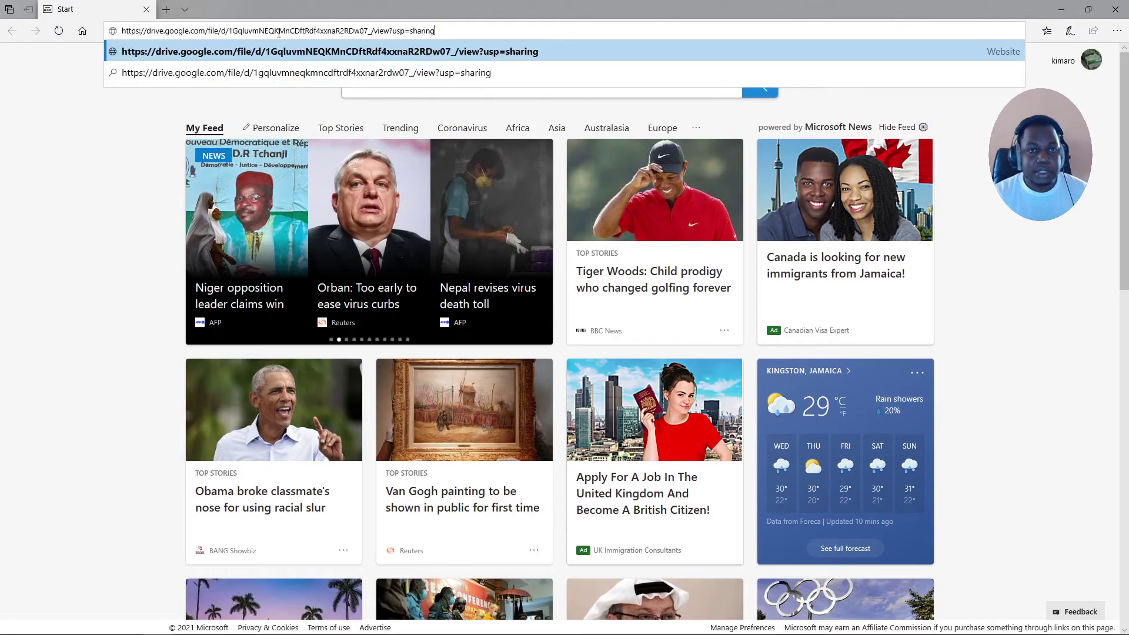
key(Return)
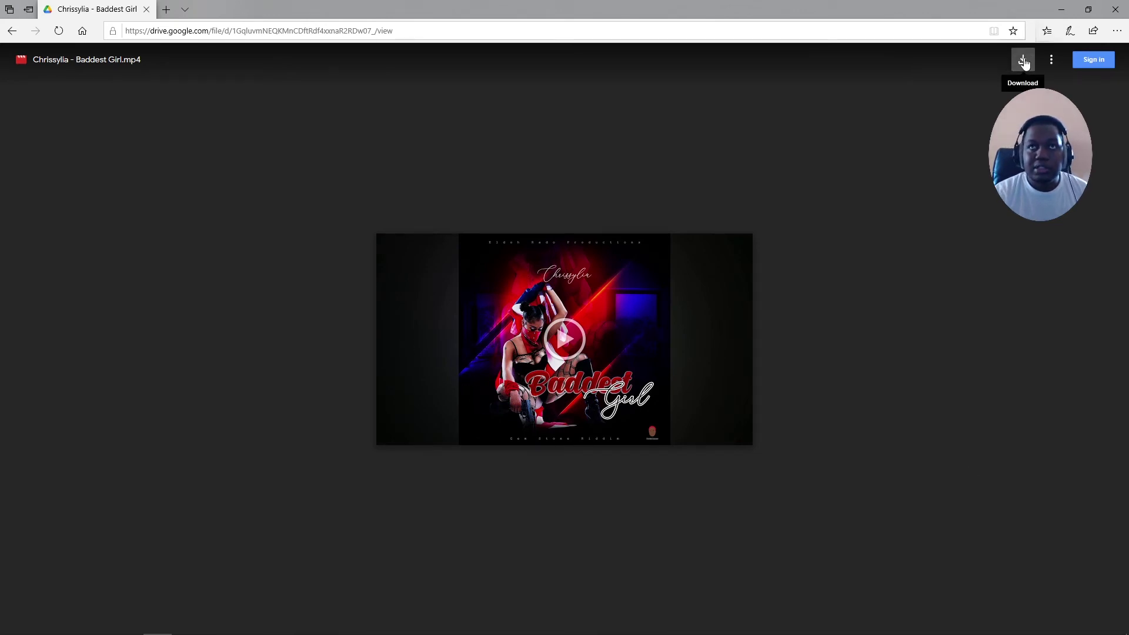
click(1063, 11)
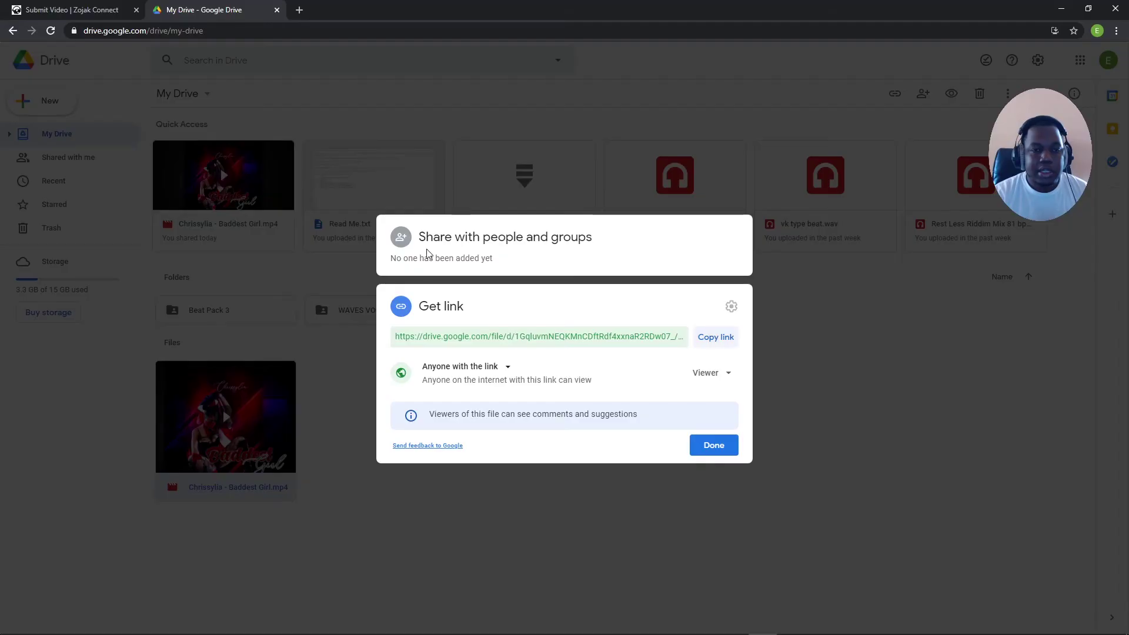
Step: Return to the video submission form, paste the Drive link as the URL for videos of 300MB or larger, and submit it
click(66, 8)
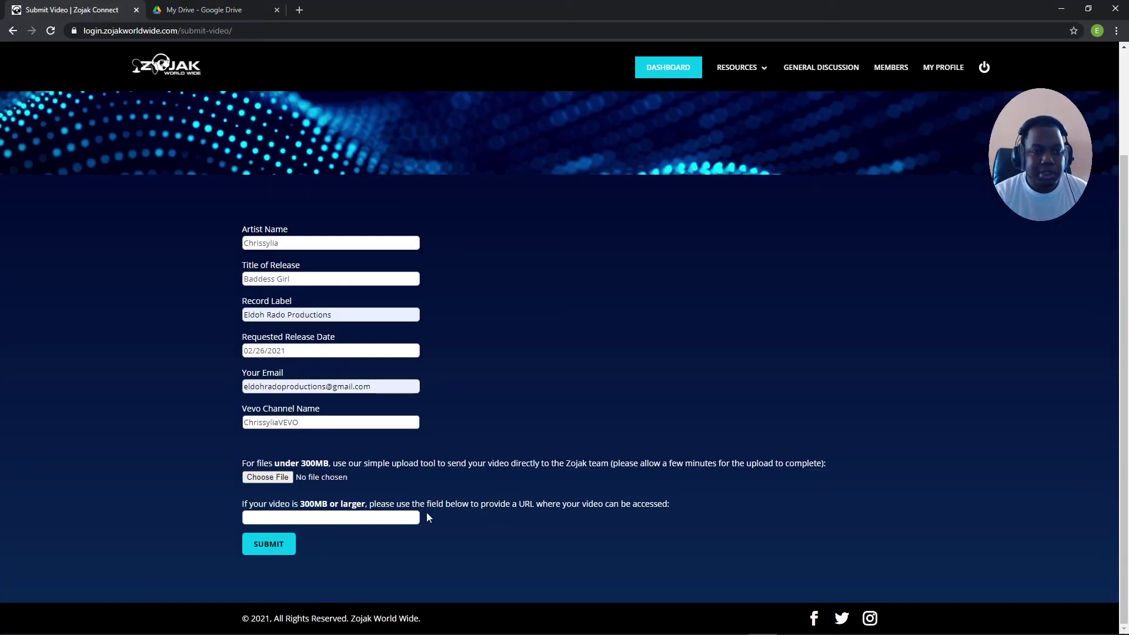
click(338, 520)
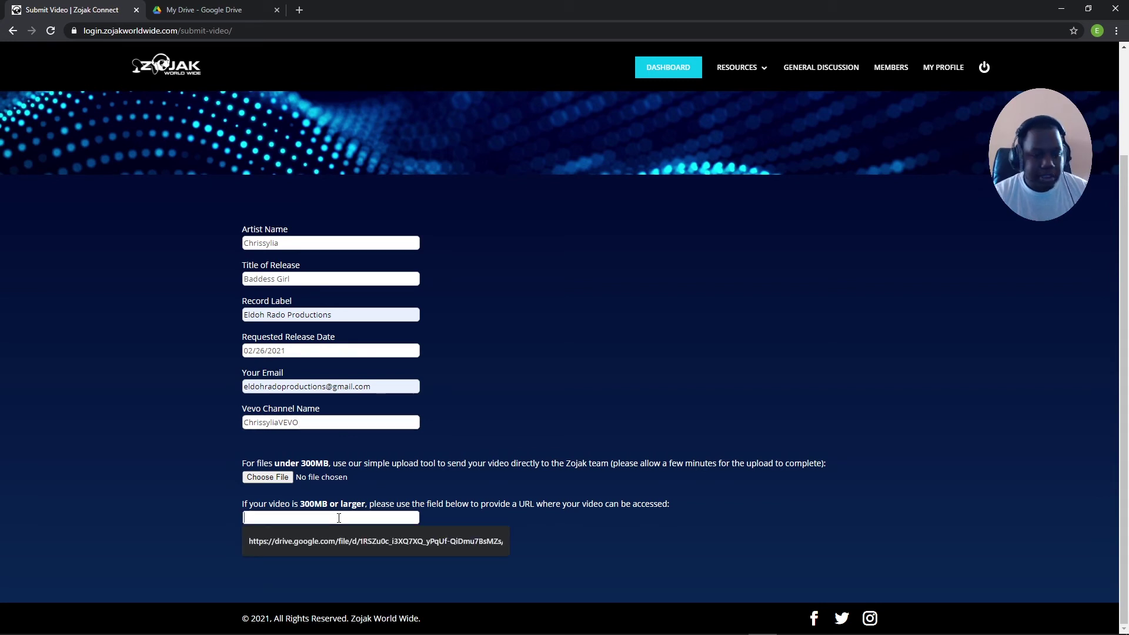
click(457, 537)
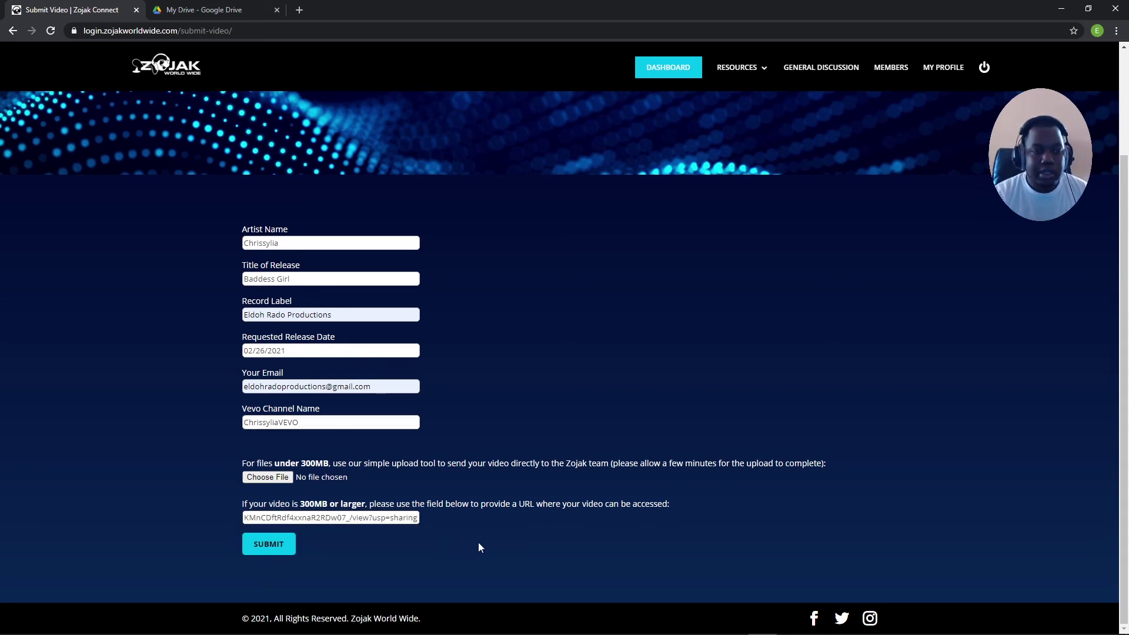
click(287, 552)
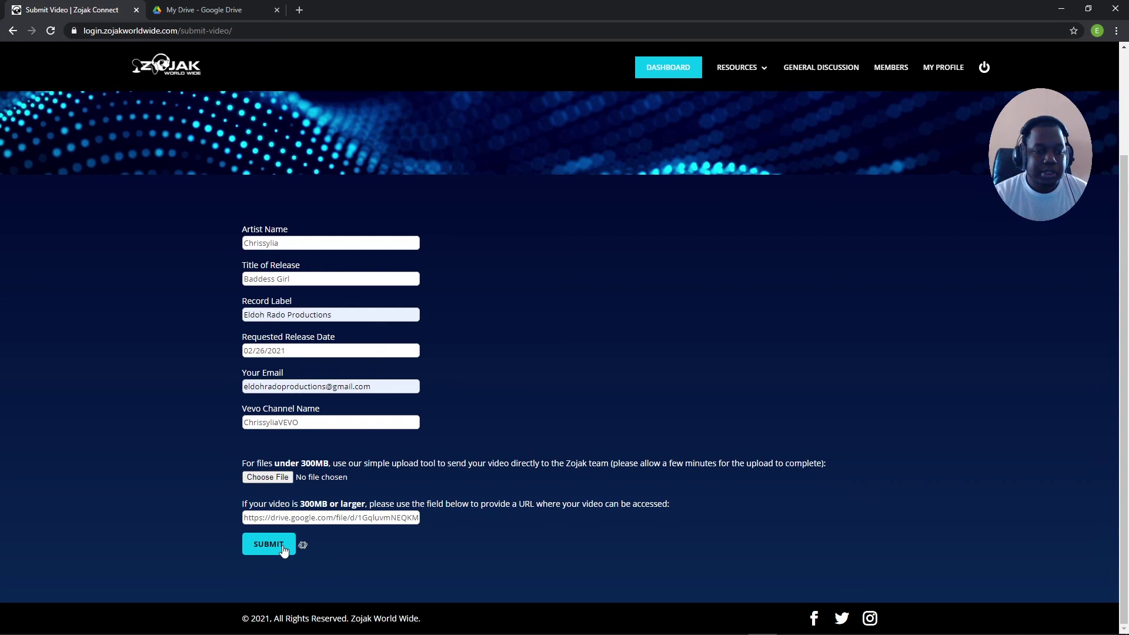
scroll(596, 548, down, 1)
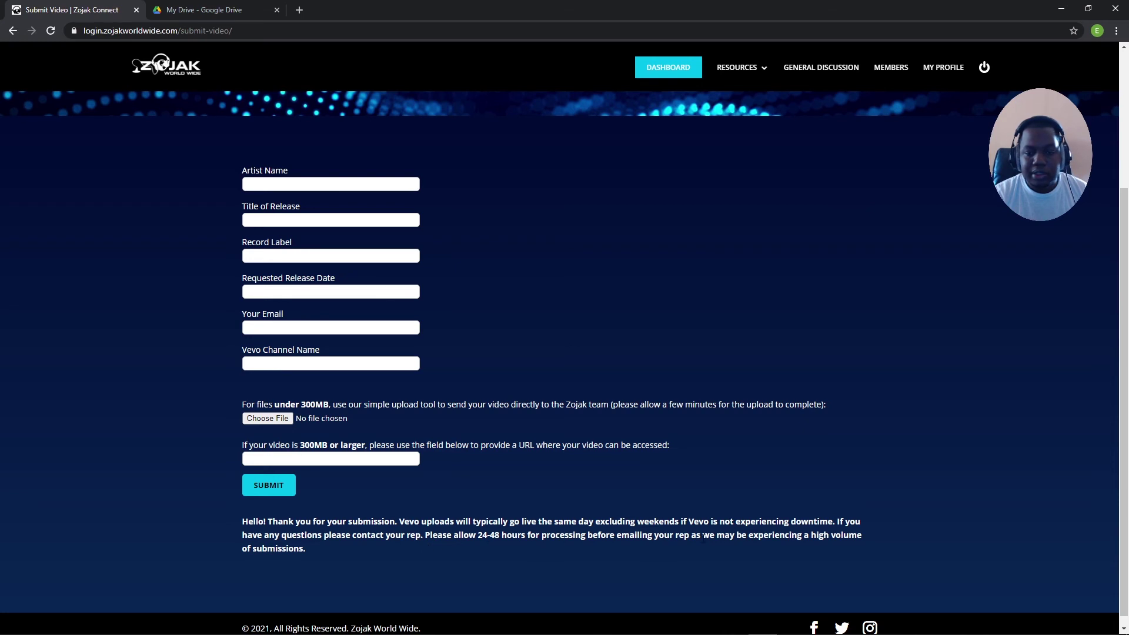
scroll(481, 442, down, 1)
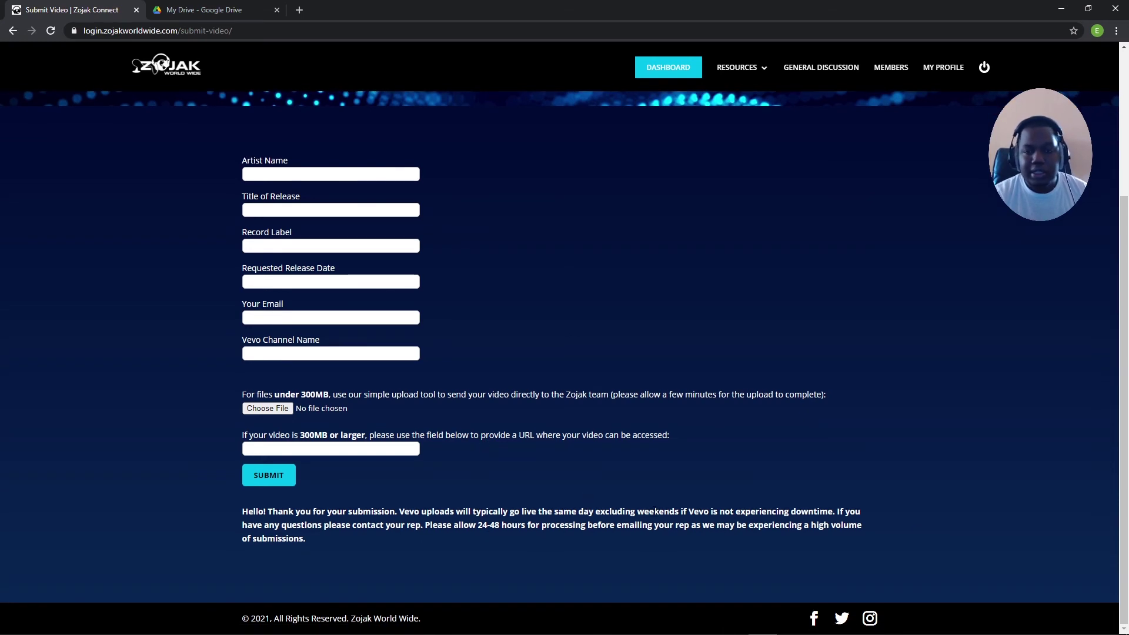
scroll(664, 513, up, 2)
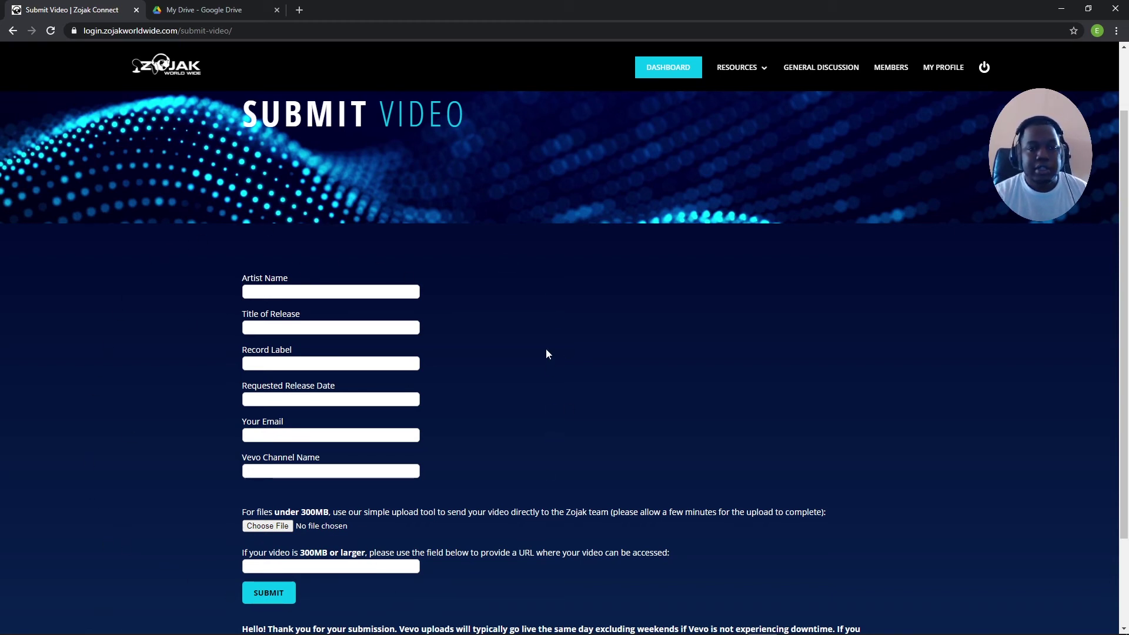
scroll(425, 601, down, 2)
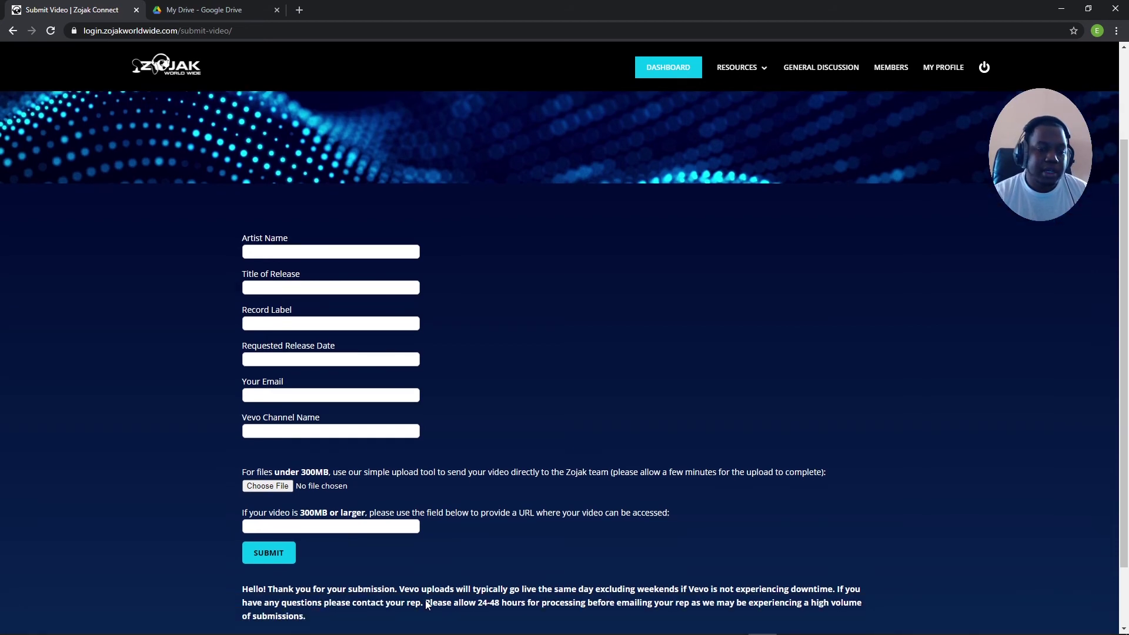